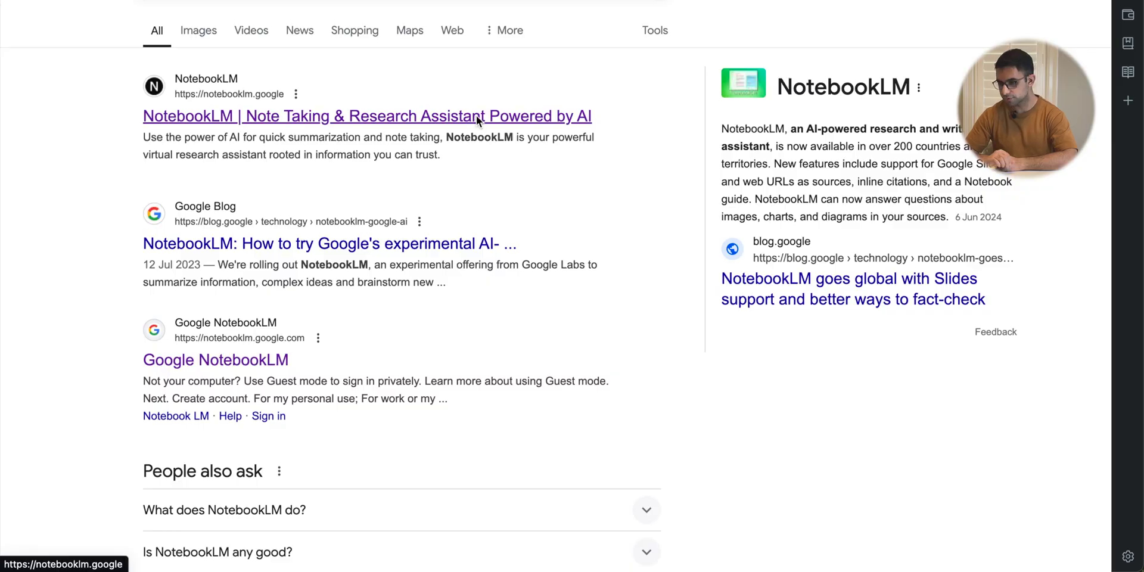
# - Open the NotebookLM site from the Google search results
pyautogui.click(477, 116)
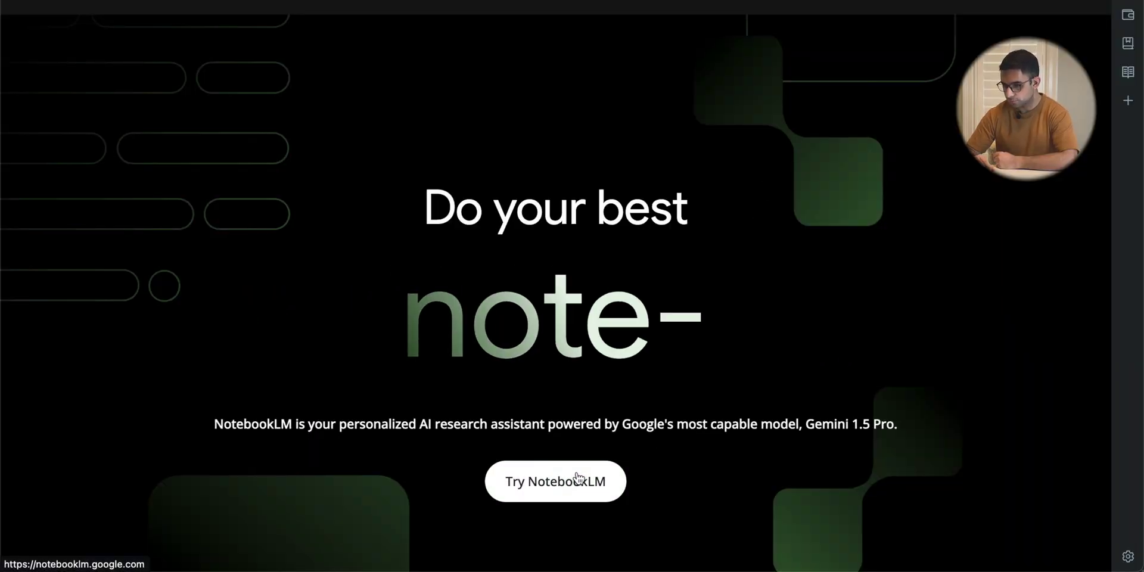
# - Enter NotebookLM via Try NotebookLM to reach the notebooks list
pyautogui.click(576, 476)
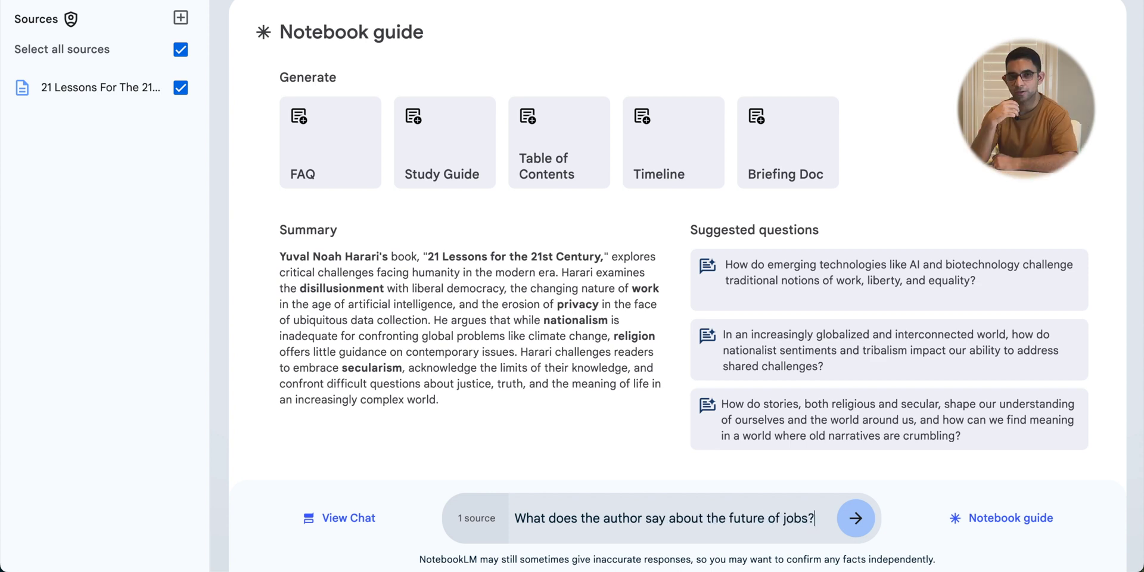
# - Ask about the future of jobs, check citation 1, then ask about managing finances
pyautogui.press('Return')
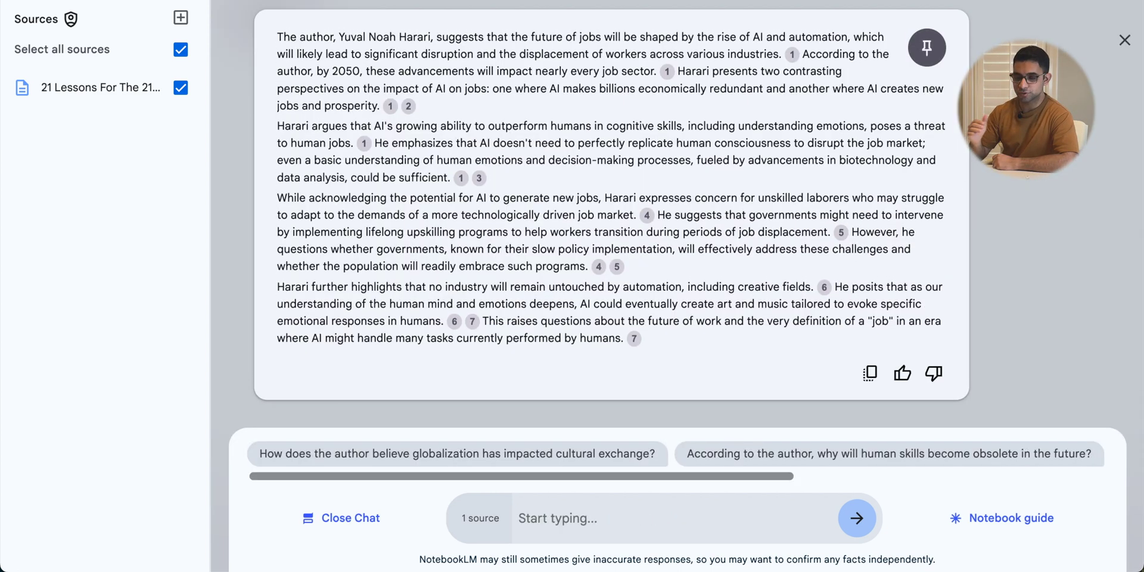
pyautogui.scroll(2, 961, 184)
pyautogui.scroll(-1, 961, 184)
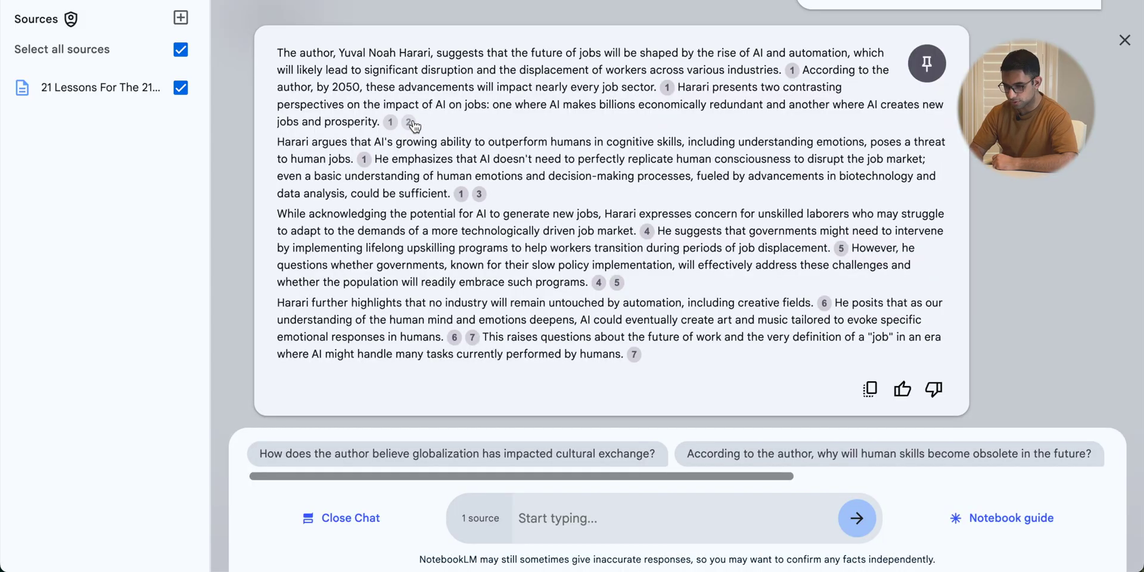
pyautogui.click(365, 160)
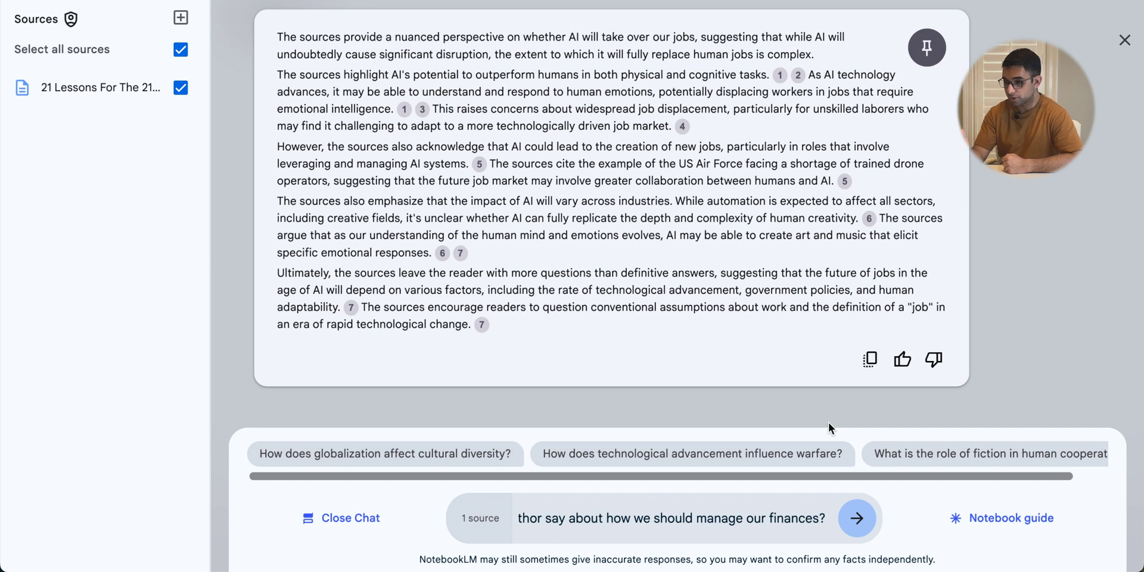
pyautogui.press('Return')
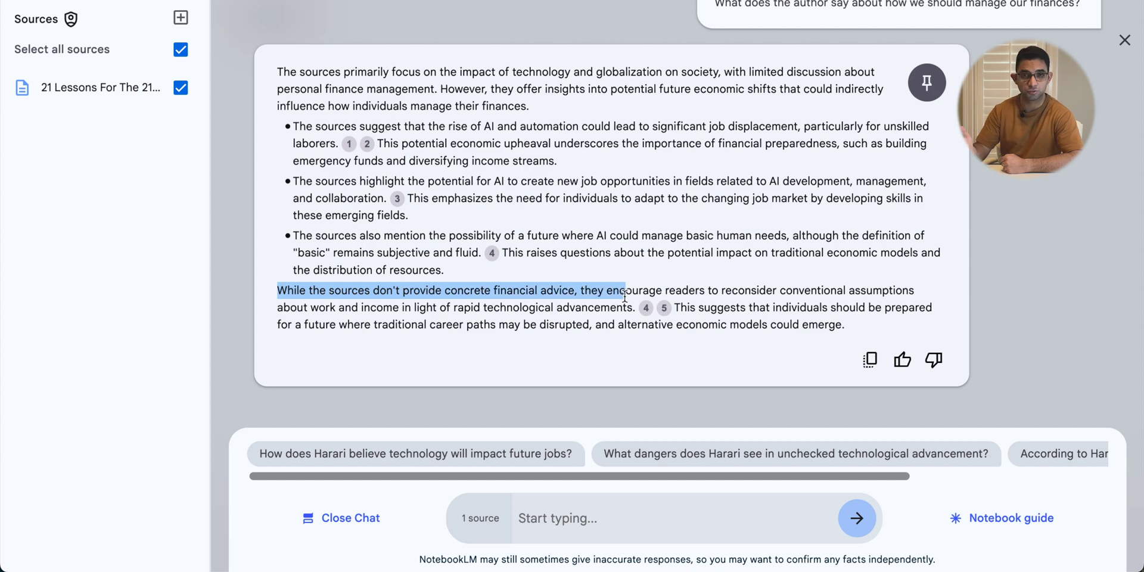
pyautogui.moveTo(625, 295); pyautogui.dragTo(626, 306)
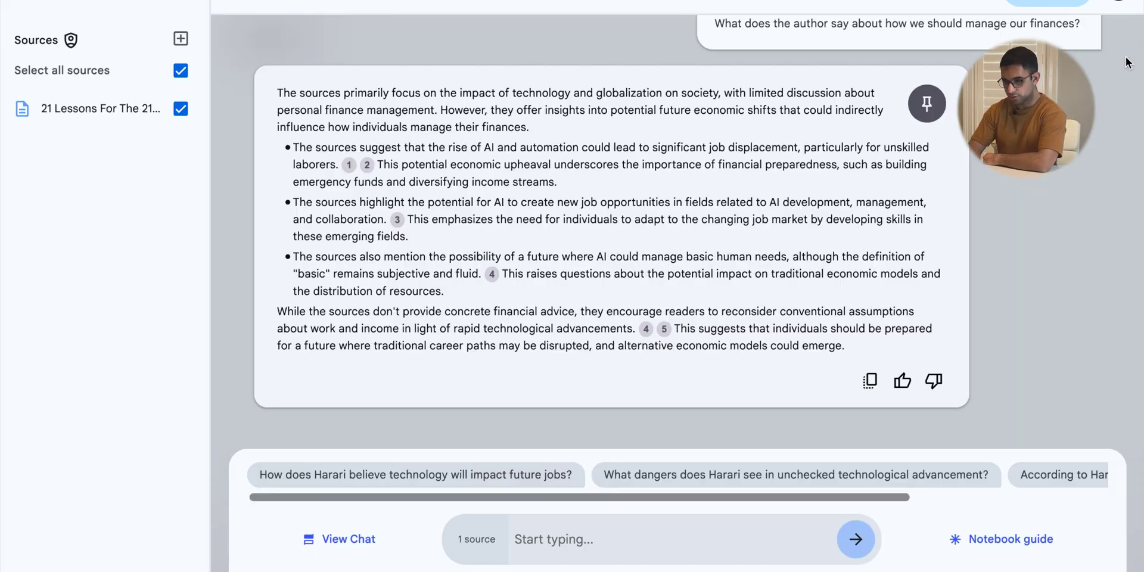
# - Save a new written note containing the pasted quote about unanswerable questions
pyautogui.click(1127, 62)
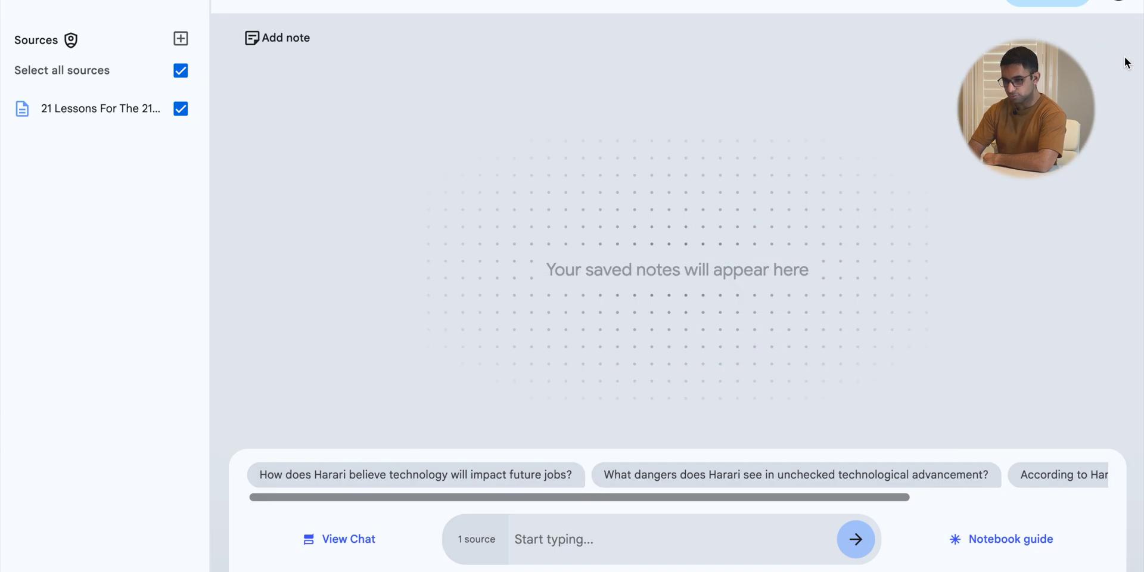
pyautogui.click(282, 47)
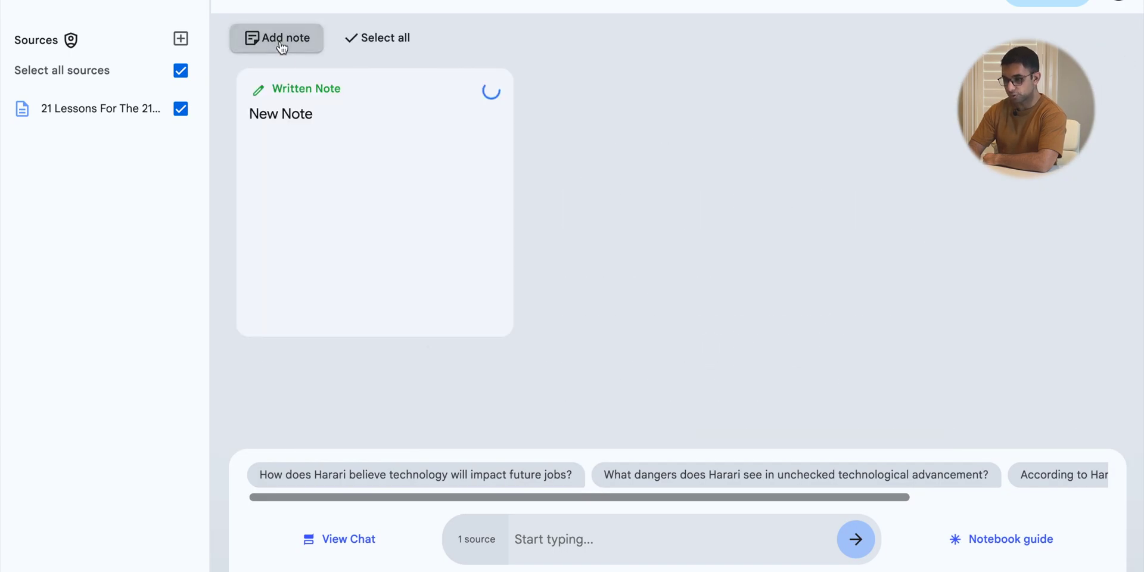
pyautogui.click(355, 143)
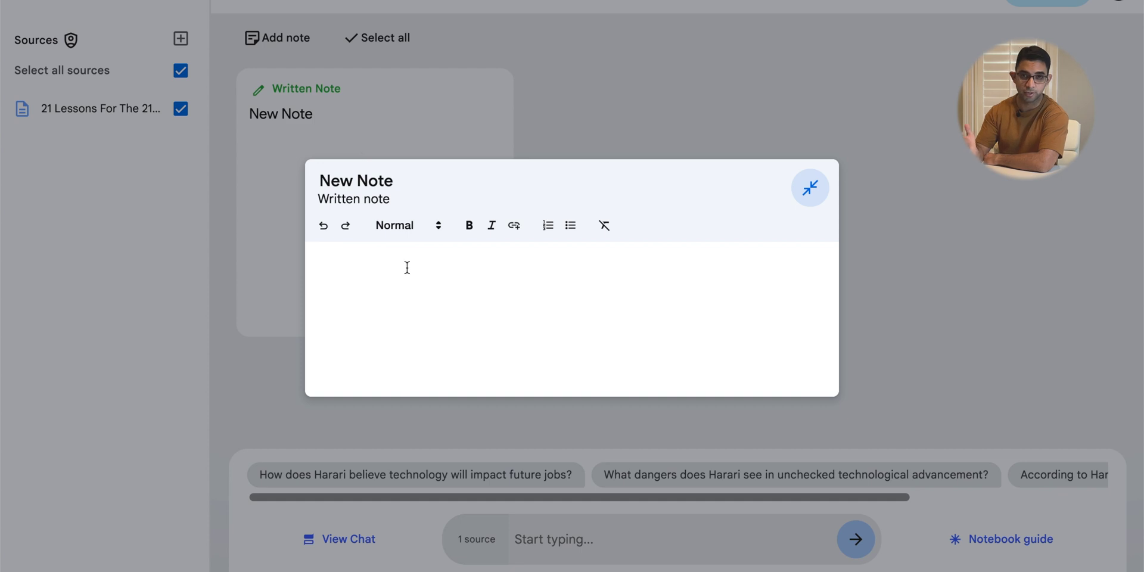
pyautogui.write('"Questions you cannot answer are better for you than answers you cannot question."')
pyautogui.click(790, 126)
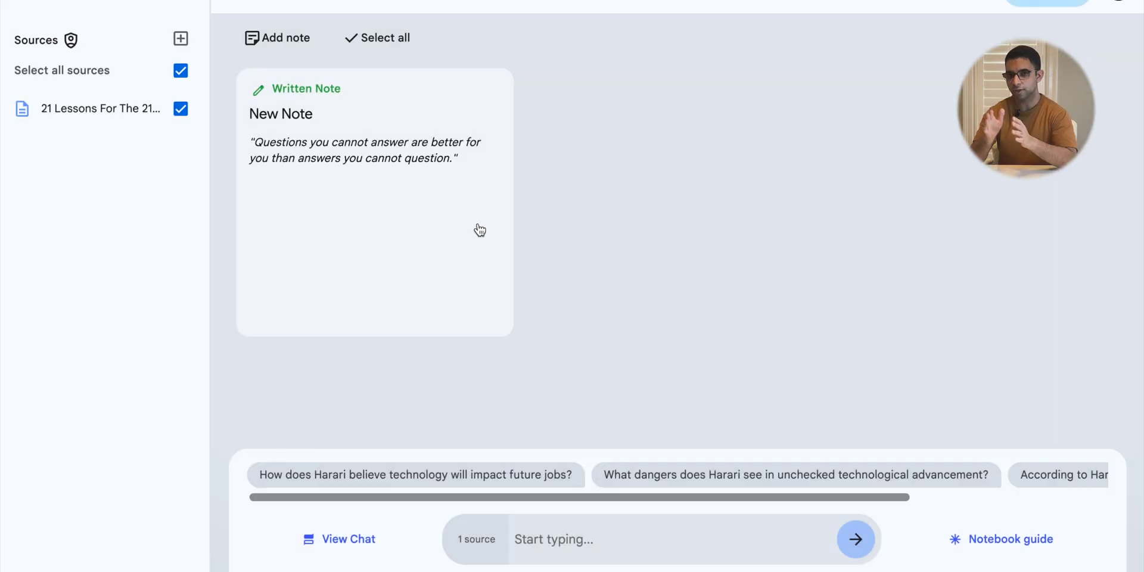
pyautogui.click(442, 234)
pyautogui.click(503, 97)
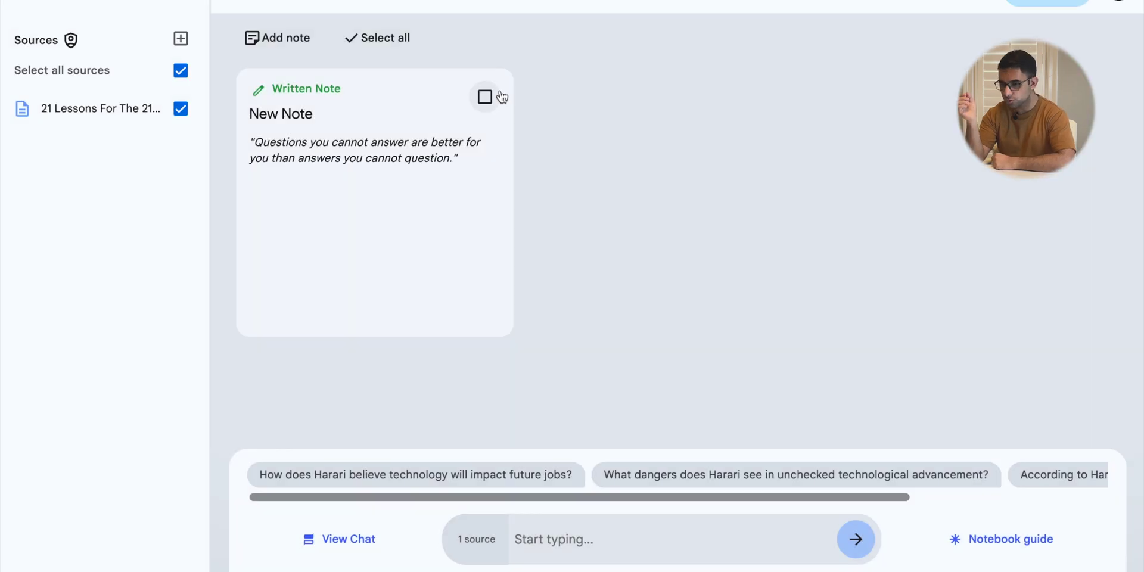
# - Generate an outline from the selected quote note, review it, then start deleting notes
pyautogui.click(485, 97)
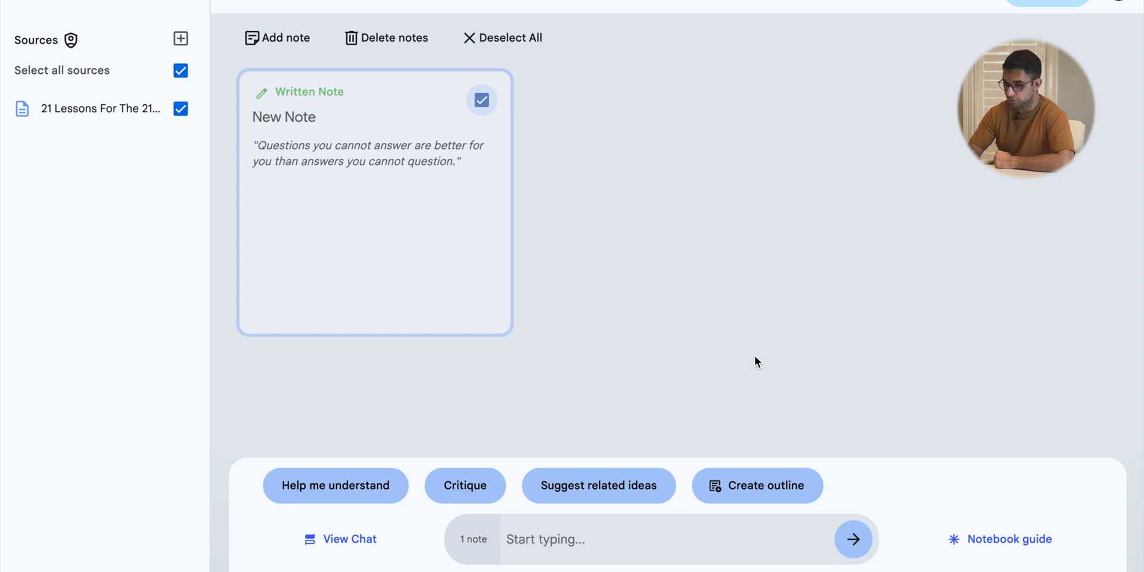
pyautogui.click(814, 490)
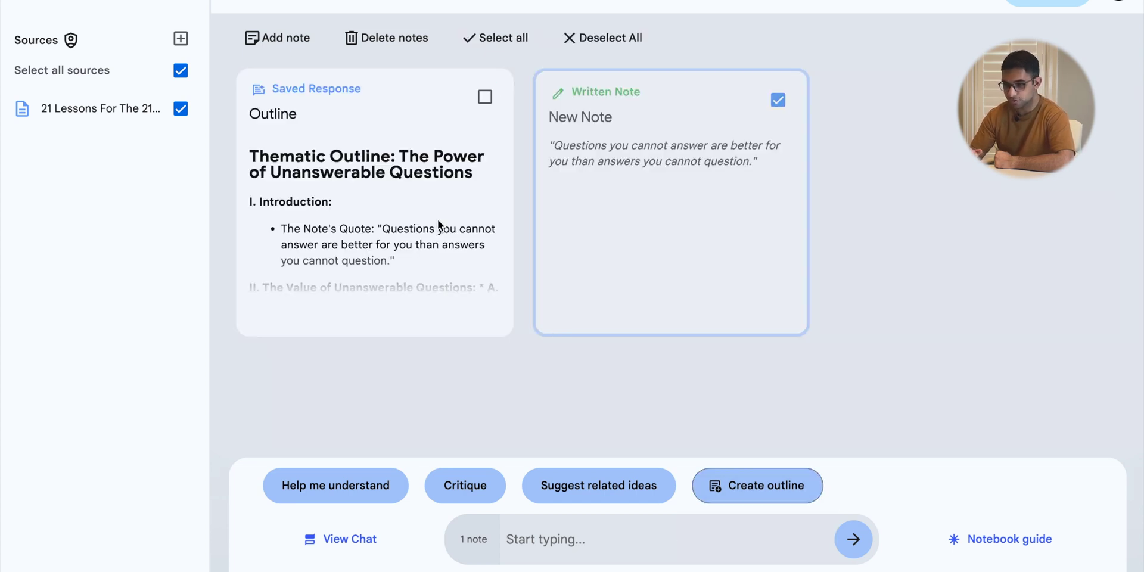
pyautogui.click(439, 226)
pyautogui.scroll(-4, 515, 281)
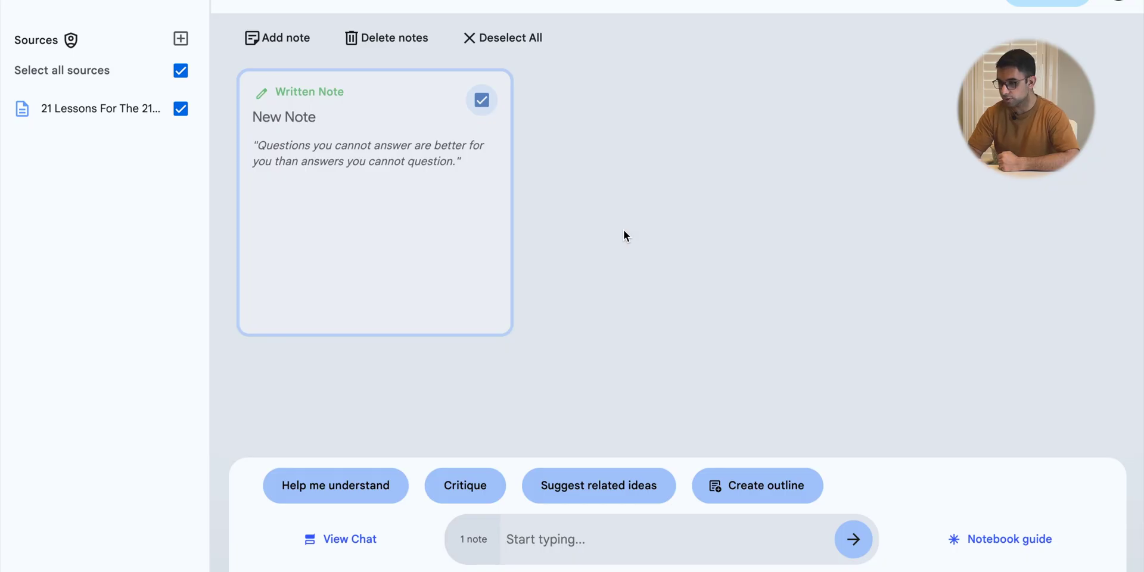
pyautogui.click(389, 39)
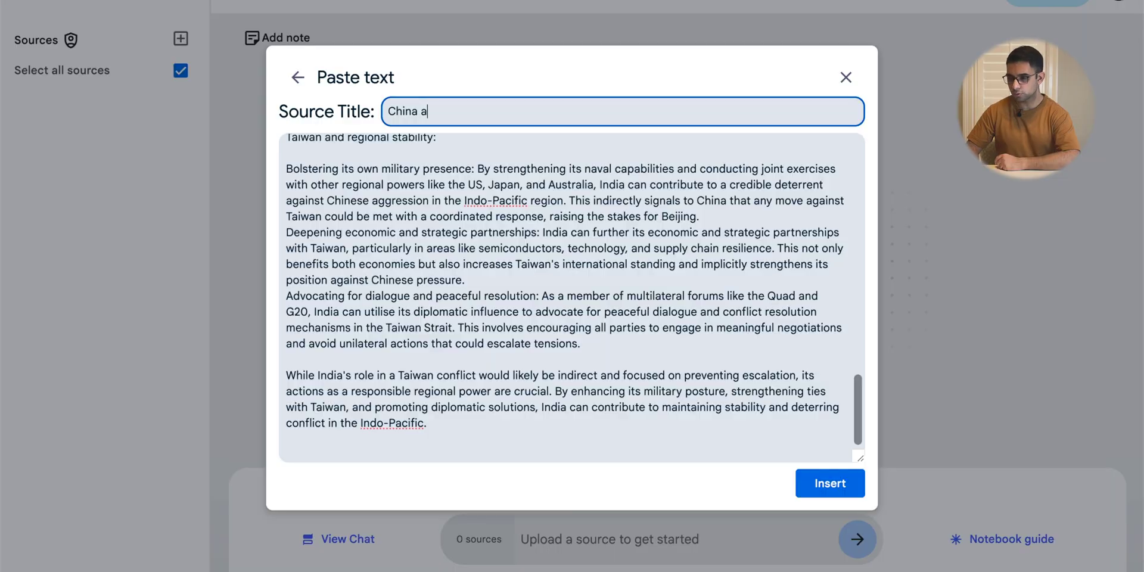
# - Finish titling the pasted-text source 'China and Taiwan'
pyautogui.write('nd Taiwan')
# - Insert the China and Taiwan source and ask for suggestions for improvement
pyautogui.press('Return')
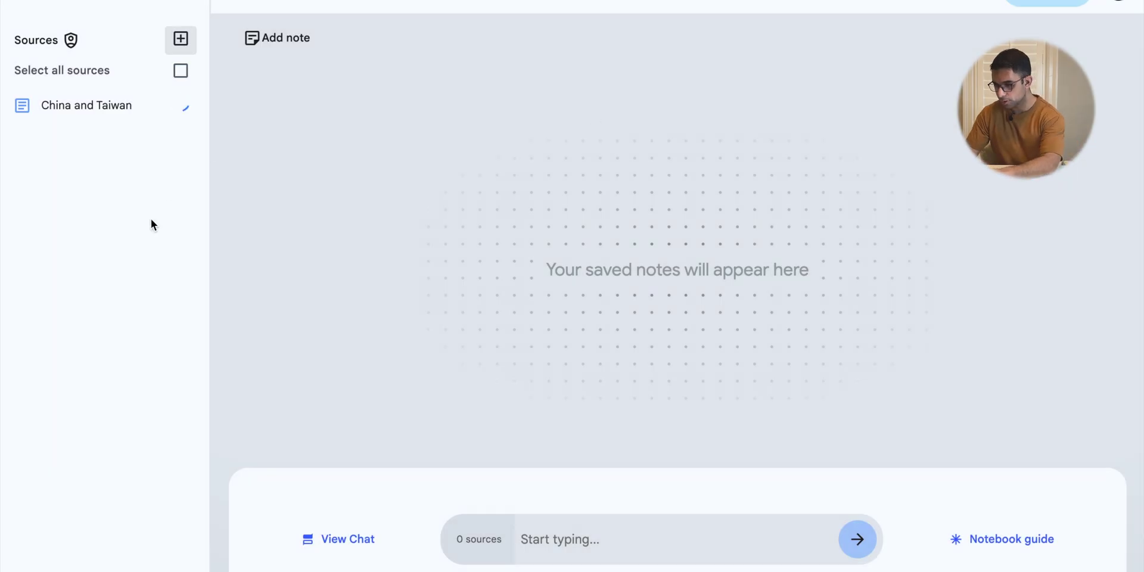
pyautogui.write('Please provide me some suggesti')
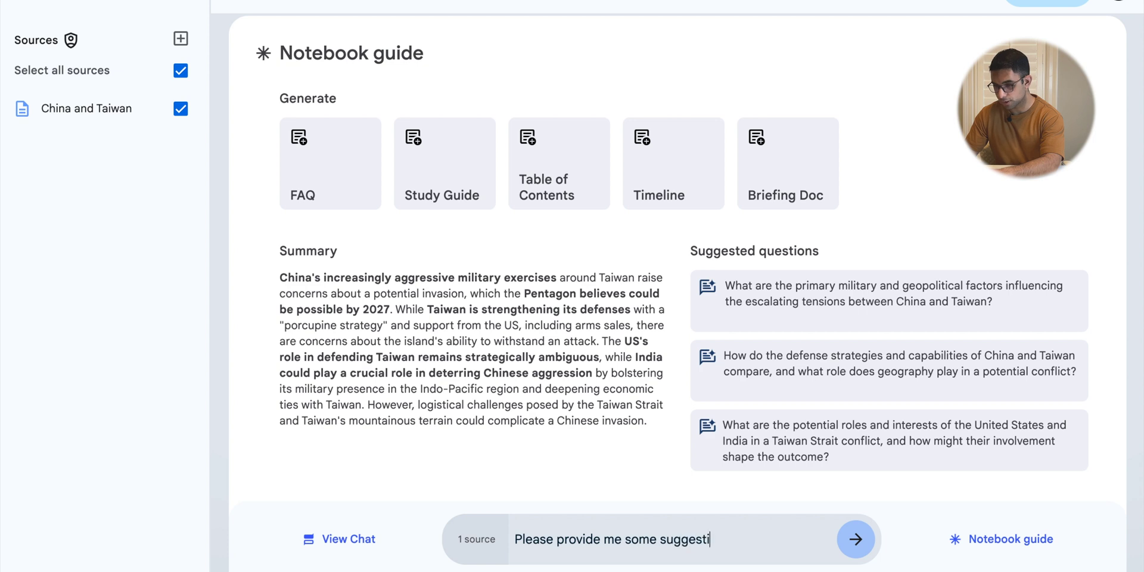
pyautogui.write('ons for improv')
pyautogui.write('ement')
pyautogui.press('Return')
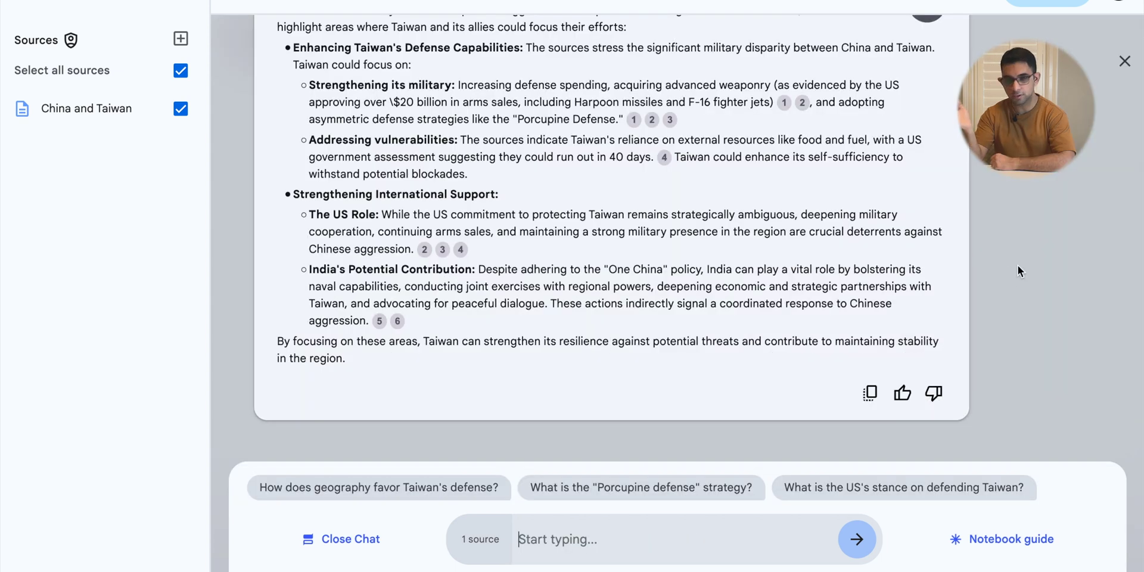
pyautogui.scroll(2, 1018, 266)
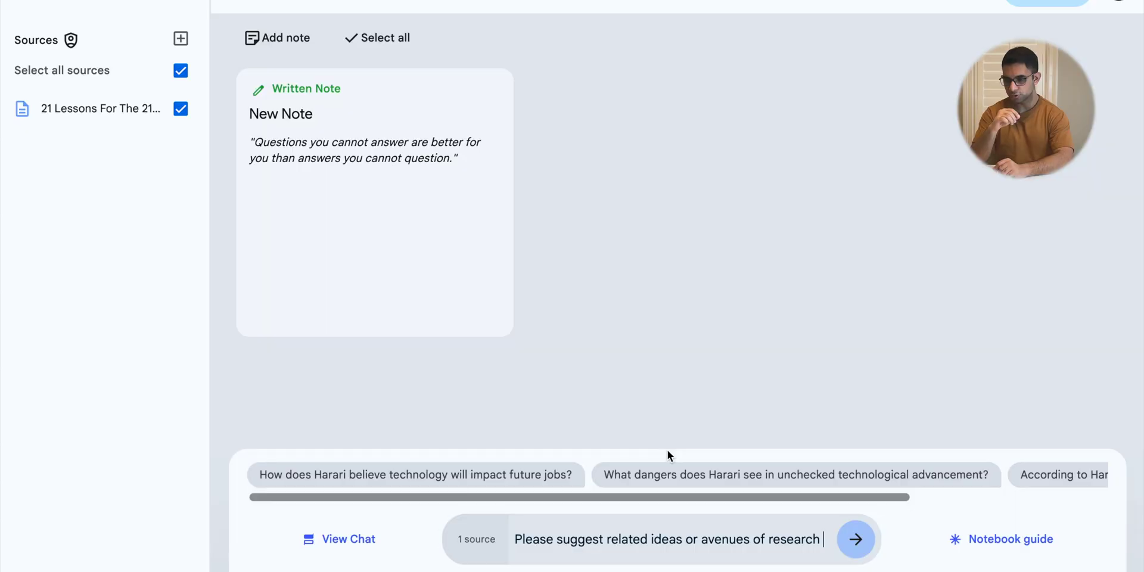
# - Request ideas and research related to this book and review the cited answer
pyautogui.write('re')
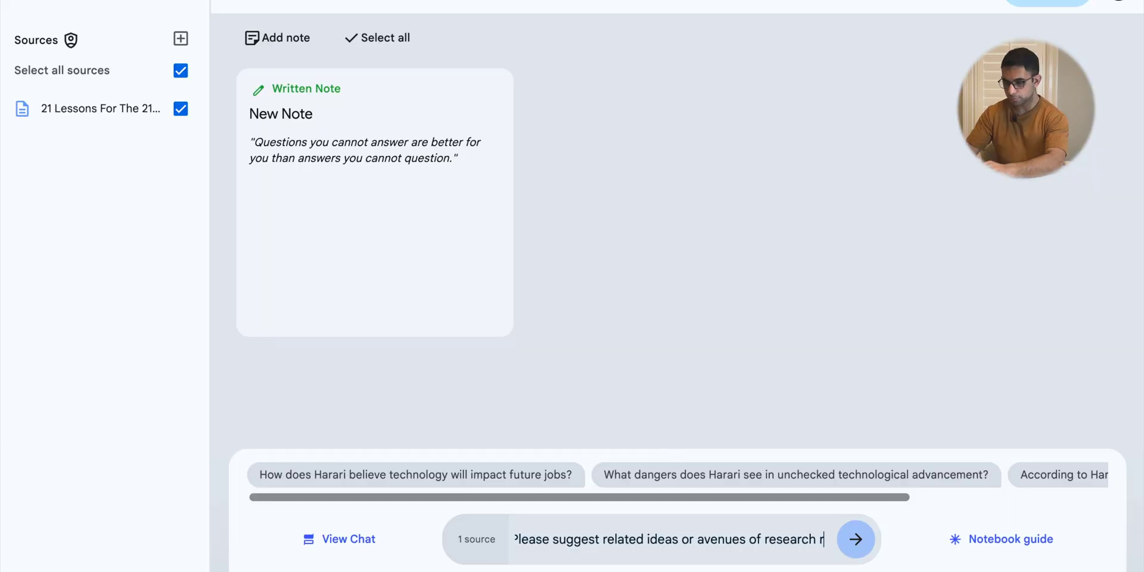
pyautogui.write('lated to this')
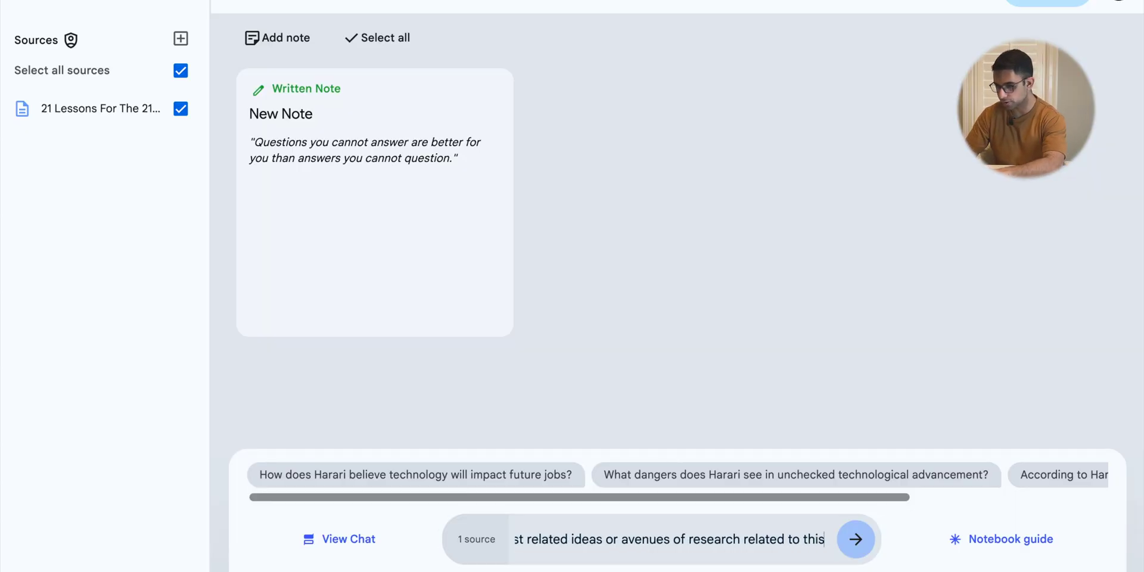
pyautogui.write(' book')
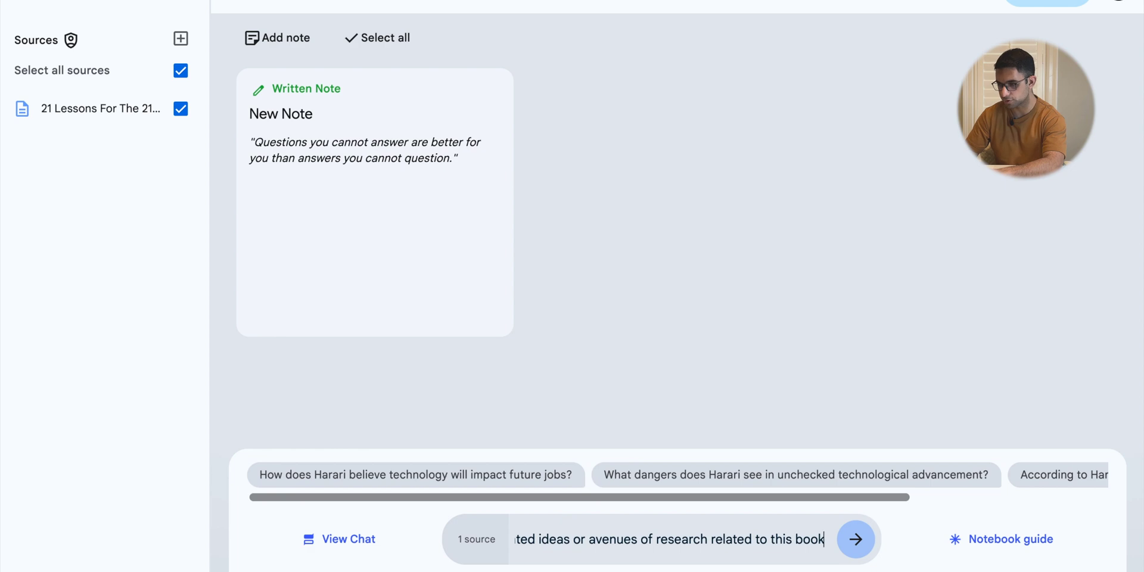
pyautogui.press('Return')
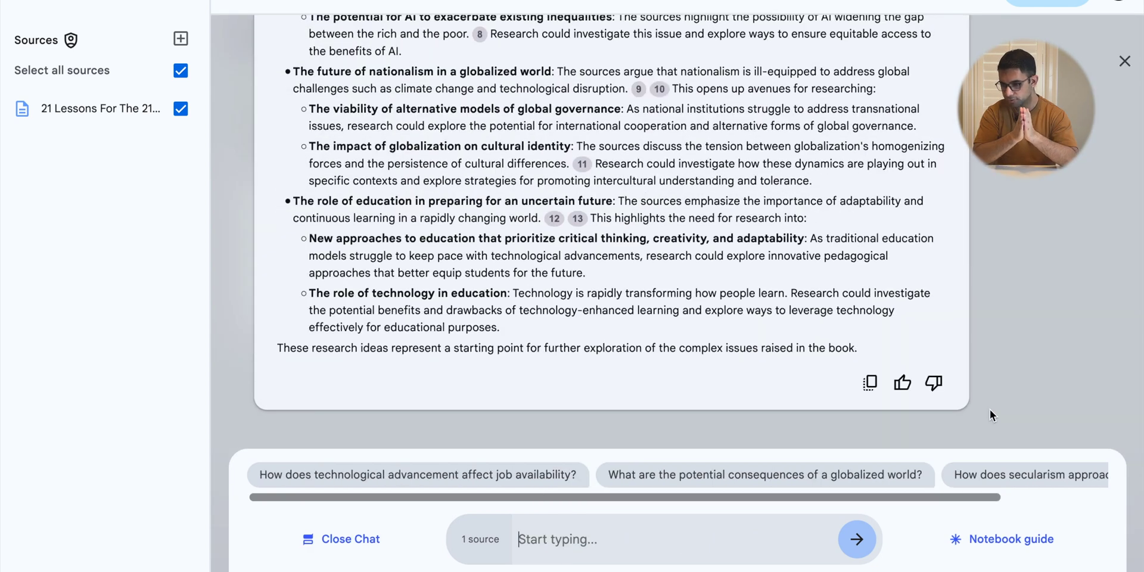
pyautogui.scroll(2, 989, 410)
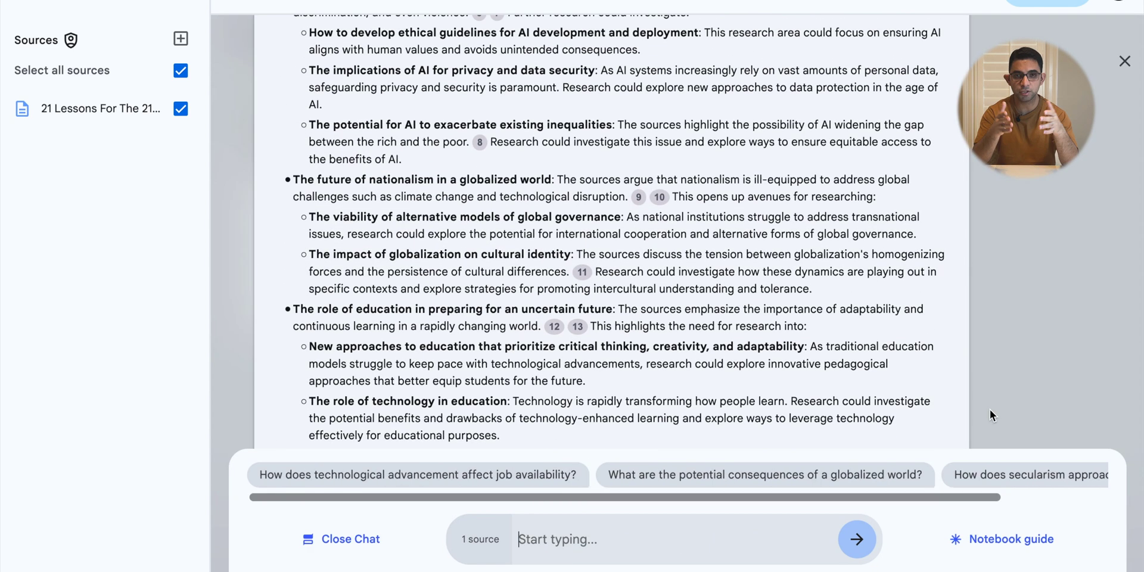
pyautogui.scroll(1, 990, 409)
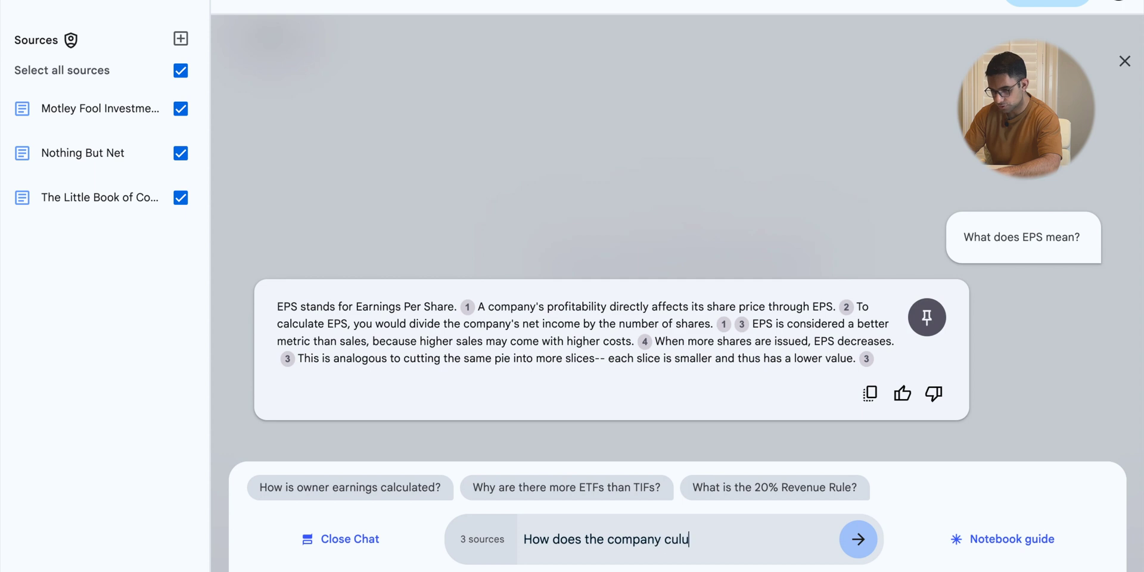
# - Send the question to the three investing sources and inspect citation 1's source passage
pyautogui.write('?')
pyautogui.press('Return')
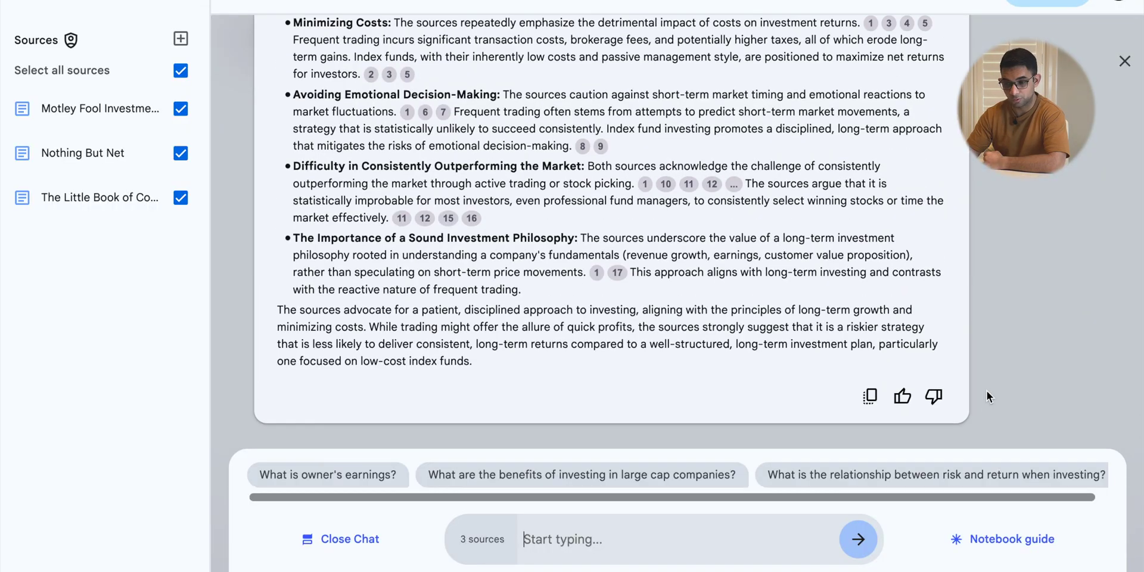
pyautogui.scroll(-3, 987, 391)
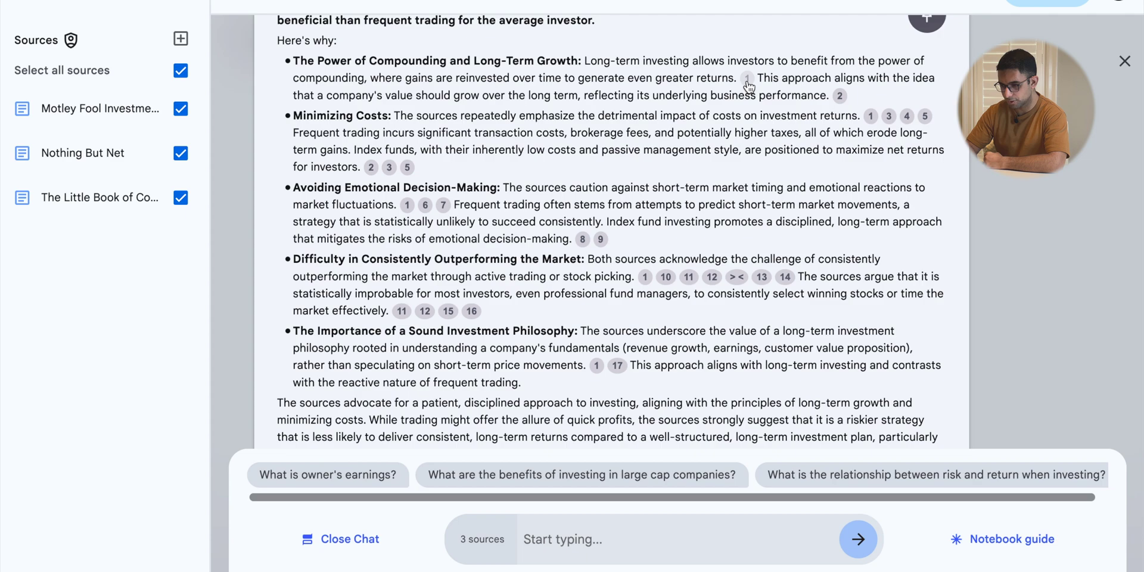
pyautogui.click(747, 81)
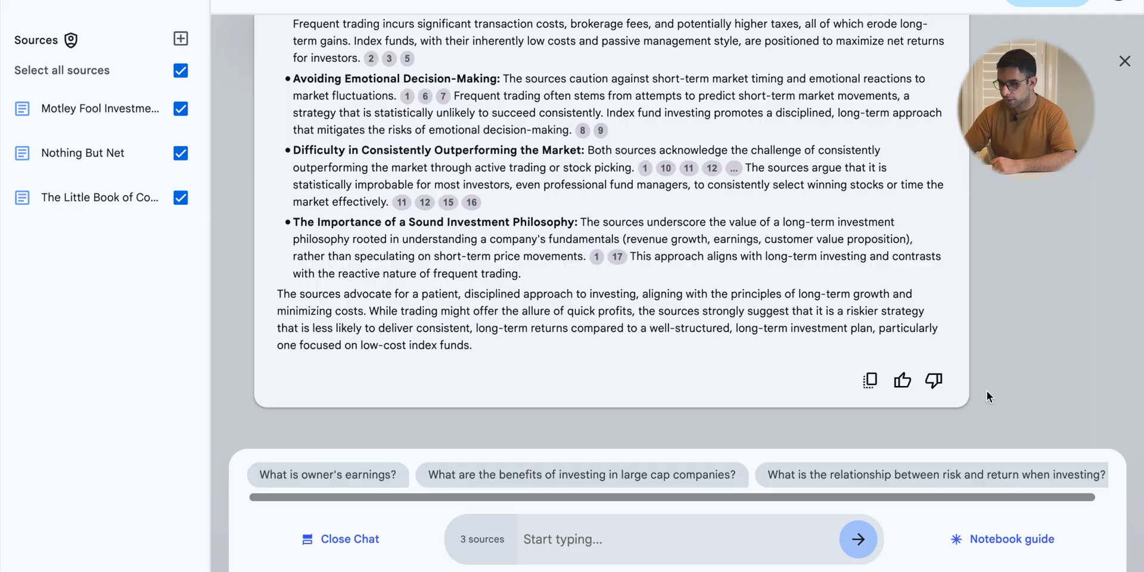
pyautogui.scroll(3, 987, 391)
pyautogui.scroll(-3, 987, 391)
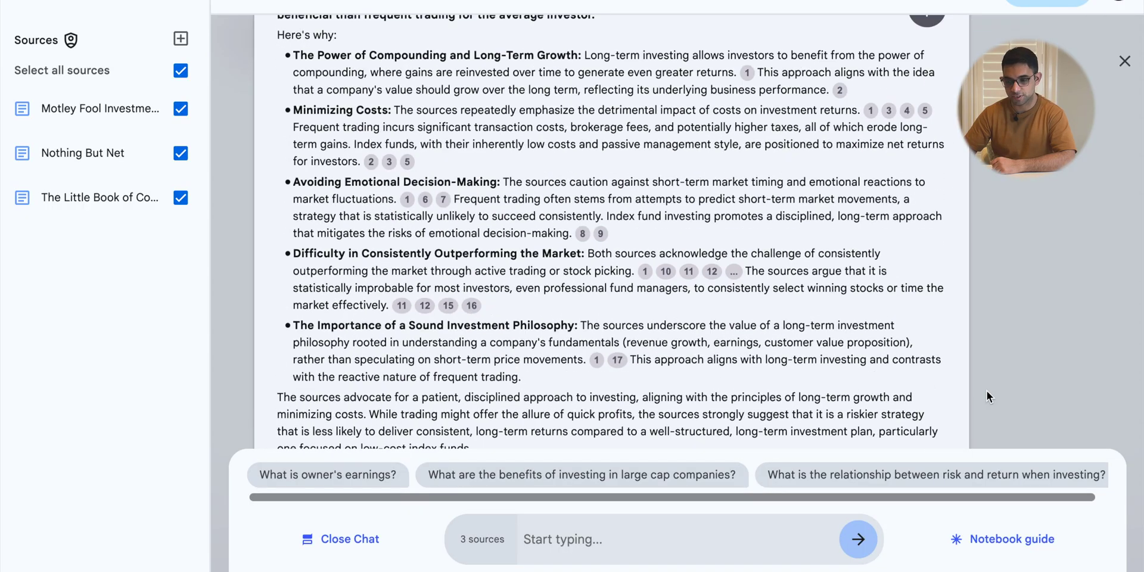